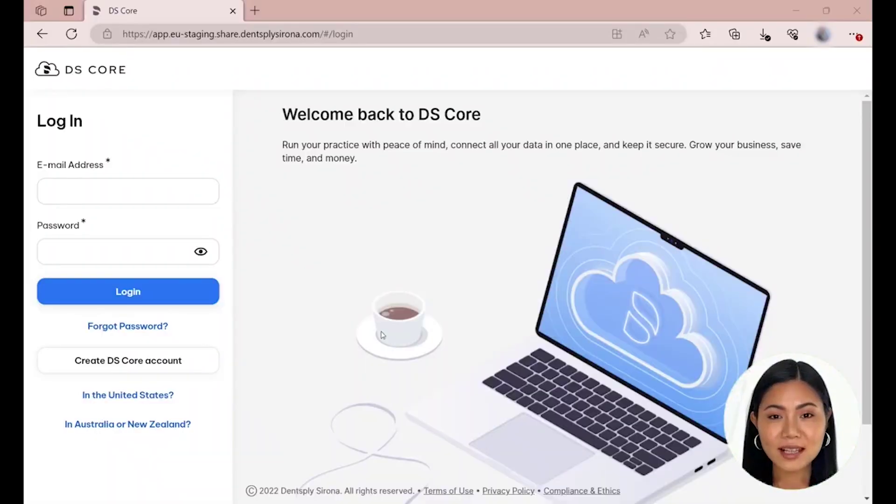
Start creating a new DS Core account, keeping Germany as the country
{"action": "left_click", "coordinate": [186, 188]}
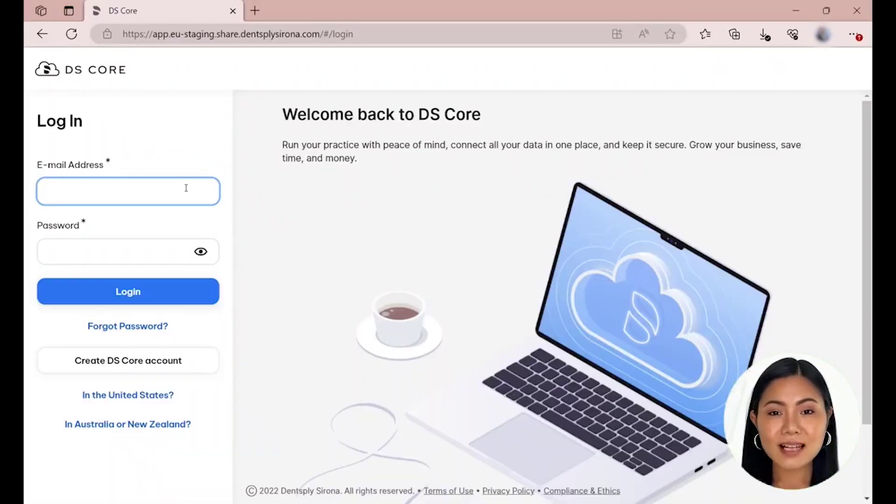
{"action": "left_click", "coordinate": [158, 361]}
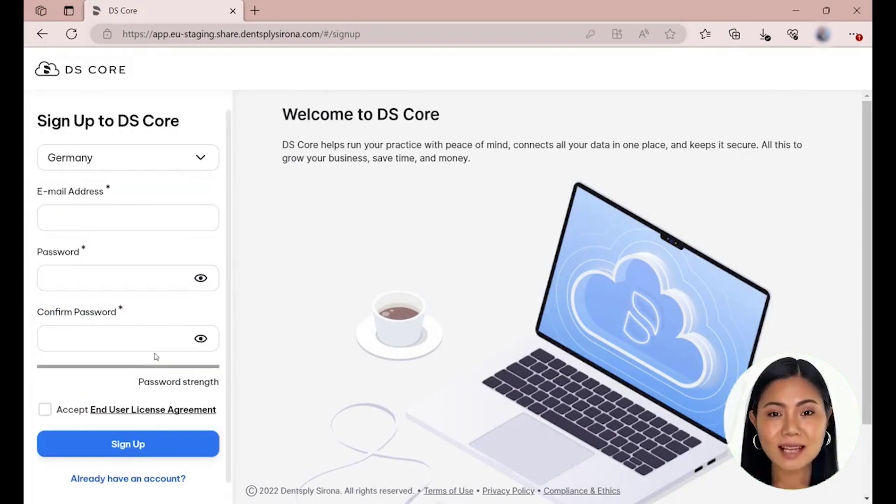
{"action": "left_click", "coordinate": [152, 160]}
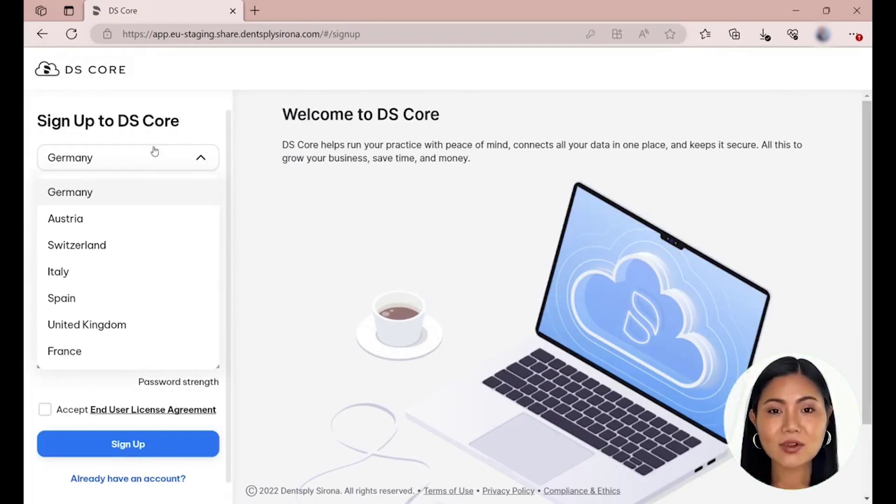
{"action": "left_click", "coordinate": [124, 196]}
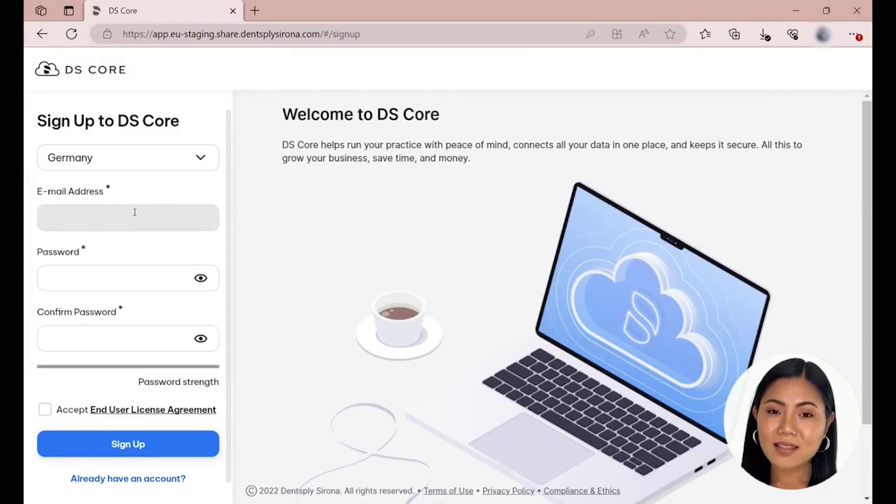
Fill in the temporary e-mail, enter and confirm the password, accept the EULA and sign up
{"action": "left_click", "coordinate": [136, 213]}
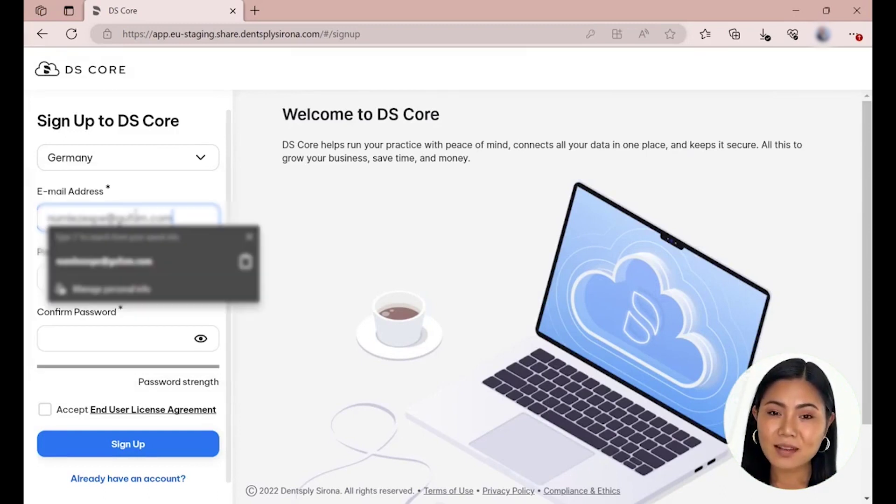
{"action": "left_click", "coordinate": [122, 269]}
{"action": "left_click", "coordinate": [59, 278]}
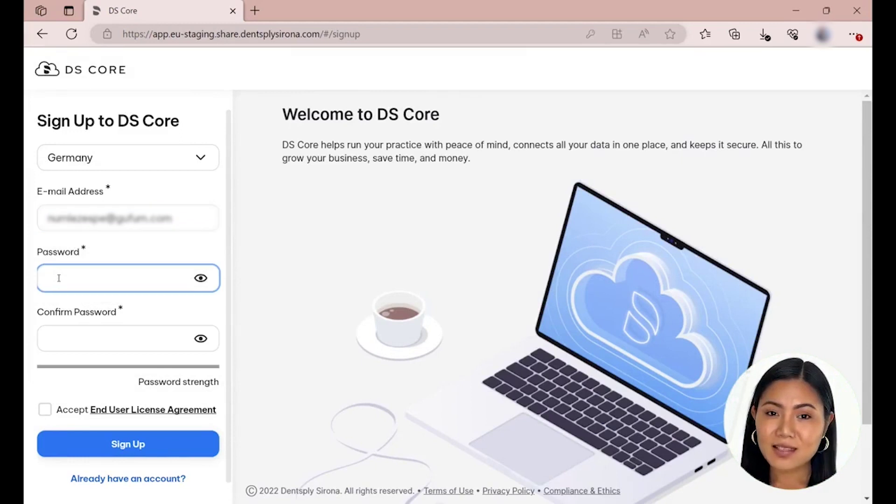
{"action": "type", "text": "****"}
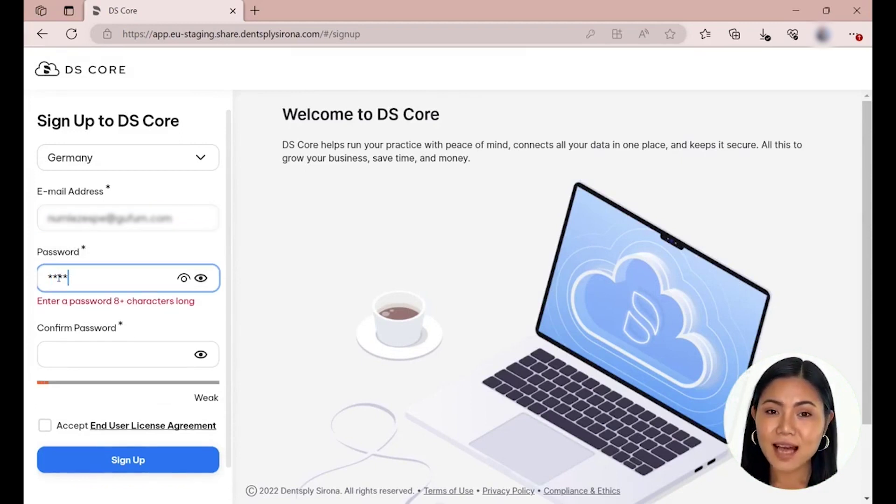
{"action": "type", "text": "******"}
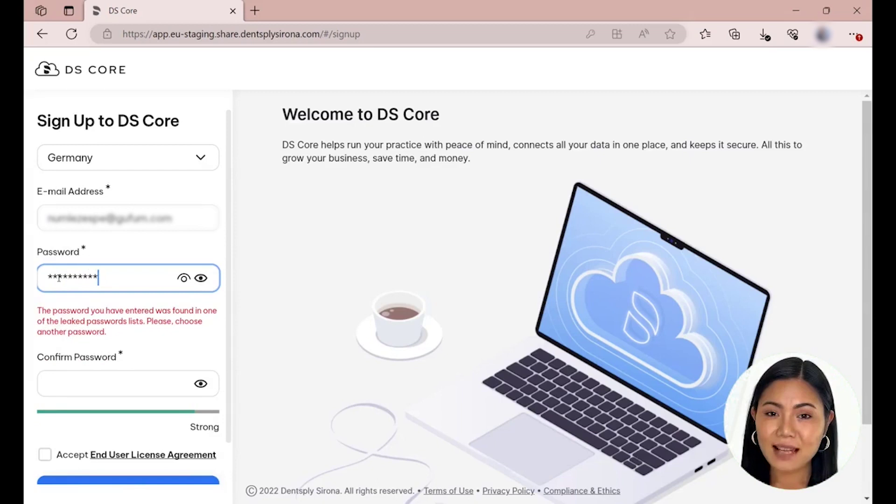
{"action": "left_click", "coordinate": [69, 341]}
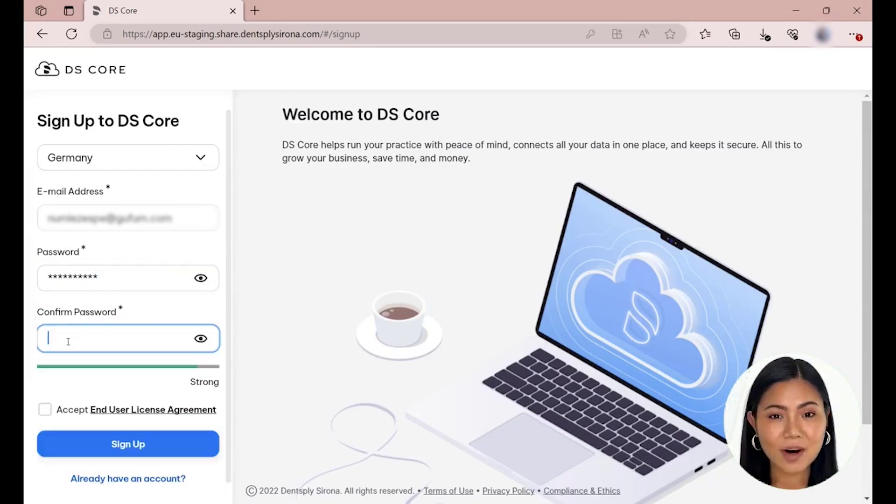
{"action": "type", "text": "********"}
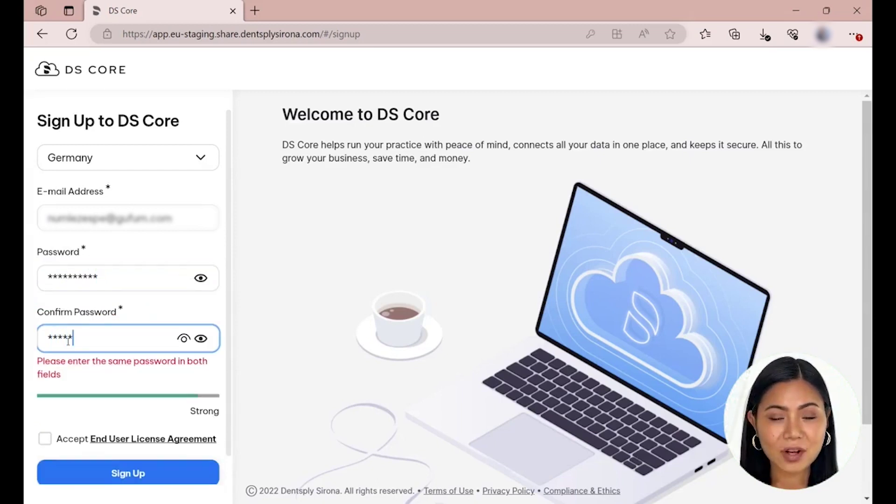
{"action": "type", "text": "**"}
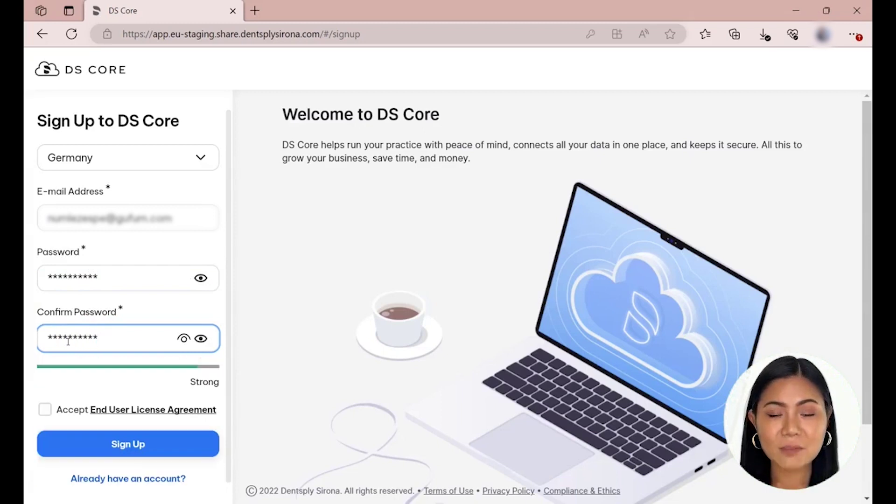
{"action": "left_click", "coordinate": [45, 410]}
{"action": "left_click", "coordinate": [92, 441]}
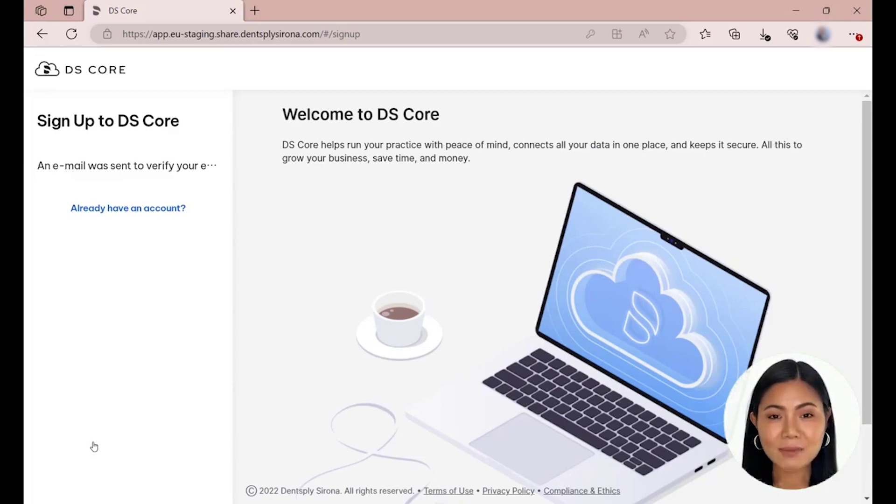
Open the 'Verify your email address with DS Core' message in Tempail and activate the account
{"action": "mouse_move", "coordinate": [175, 490]}
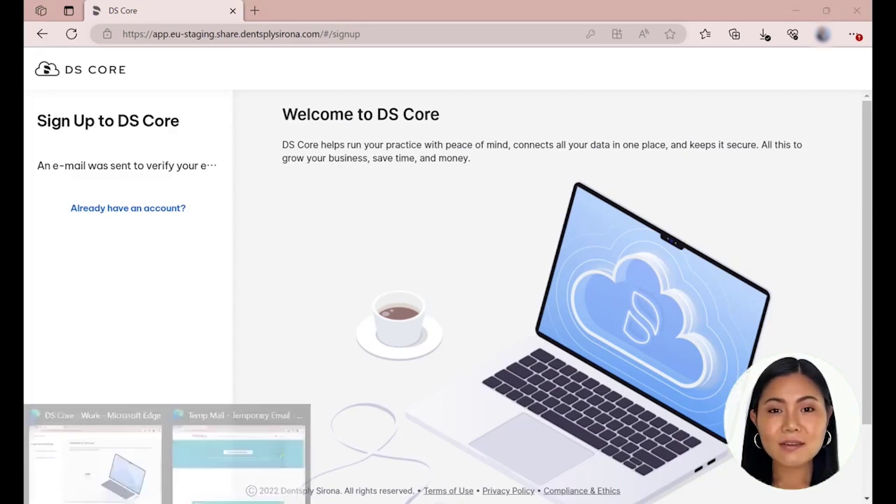
{"action": "left_click", "coordinate": [198, 475]}
{"action": "scroll", "coordinate": [422, 373], "scroll_direction": "down", "scroll_amount": 5}
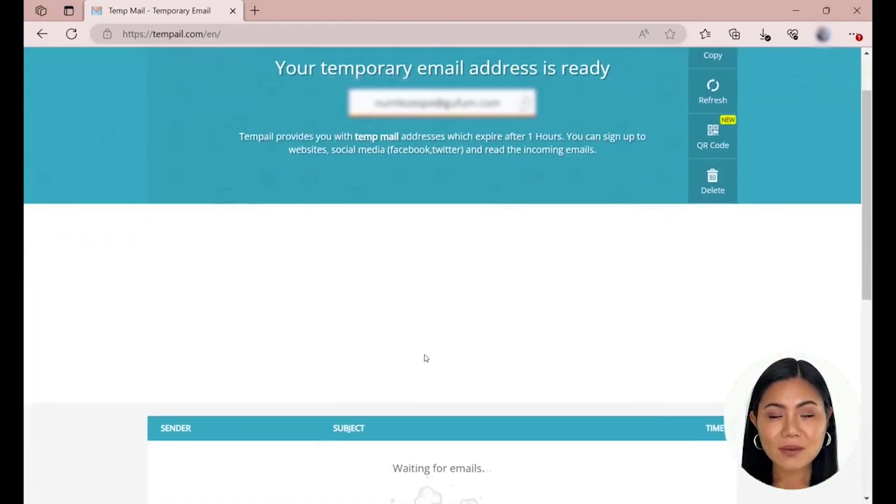
{"action": "scroll", "coordinate": [684, 258], "scroll_direction": "up", "scroll_amount": 1}
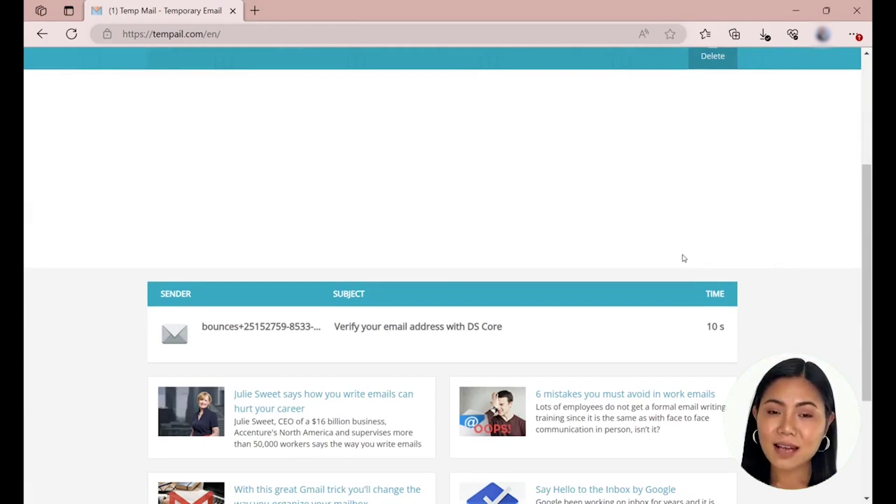
{"action": "left_click", "coordinate": [382, 332]}
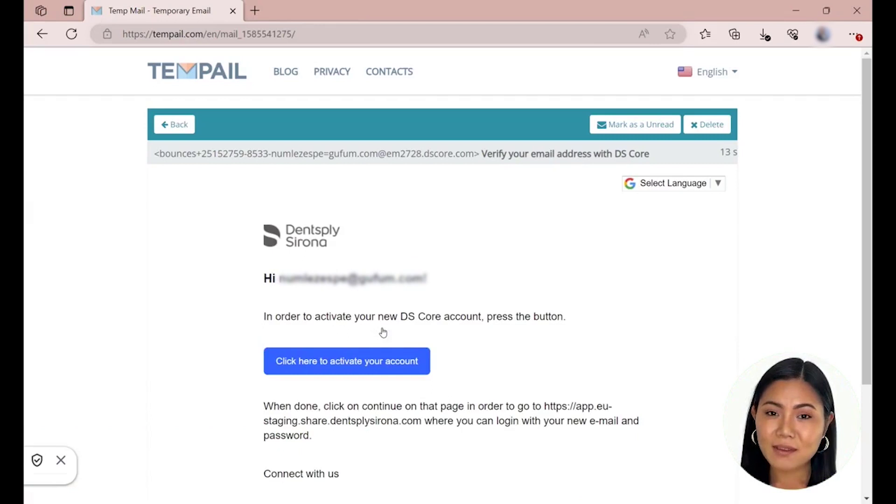
{"action": "scroll", "coordinate": [411, 317], "scroll_direction": "down", "scroll_amount": 2}
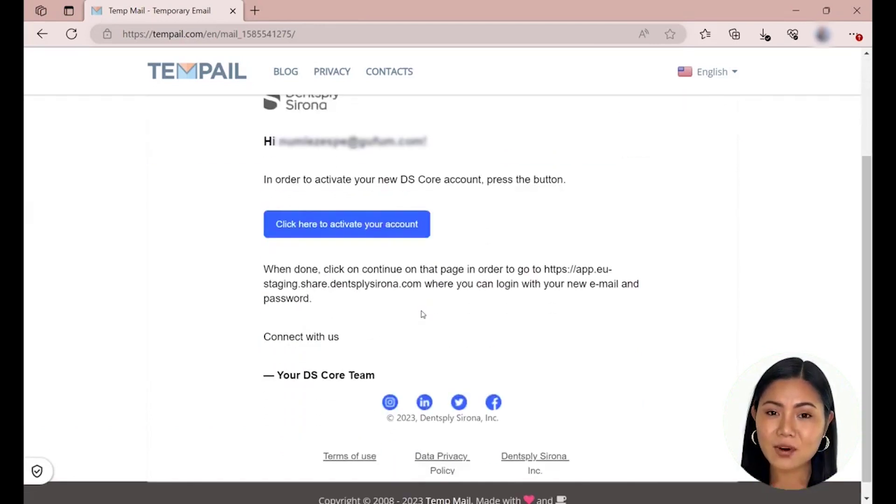
{"action": "scroll", "coordinate": [422, 314], "scroll_direction": "up", "scroll_amount": 1}
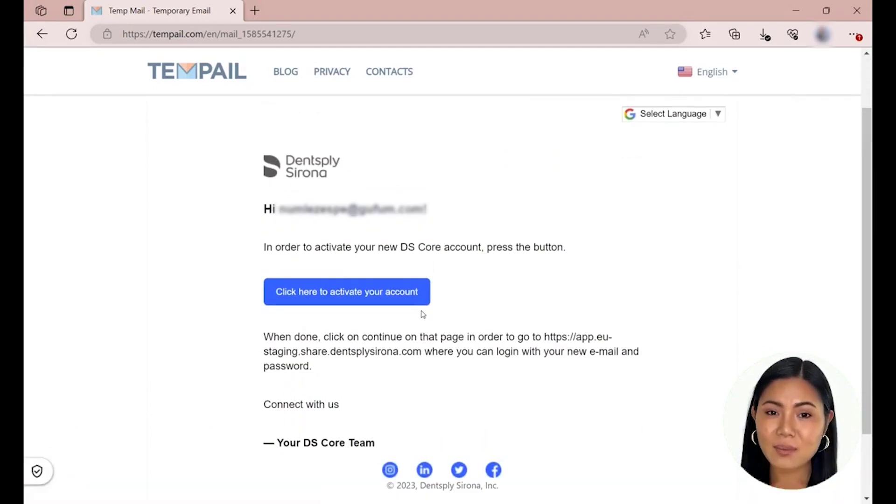
{"action": "left_click", "coordinate": [362, 297]}
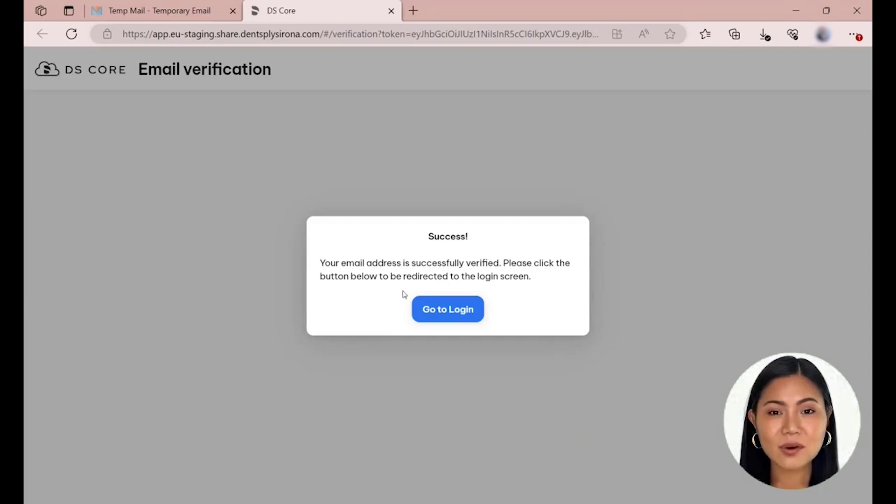
Log in to DS Core with the saved e-mail address and the new password
{"action": "left_click", "coordinate": [430, 308]}
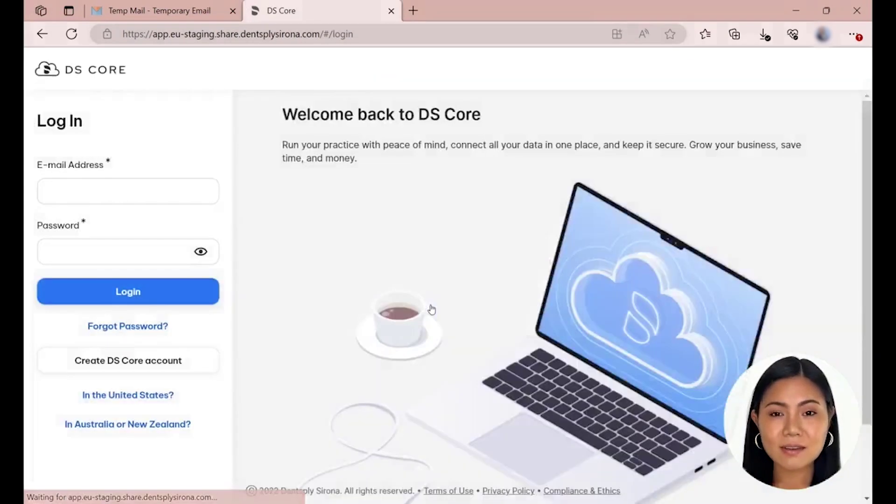
{"action": "left_click", "coordinate": [198, 196]}
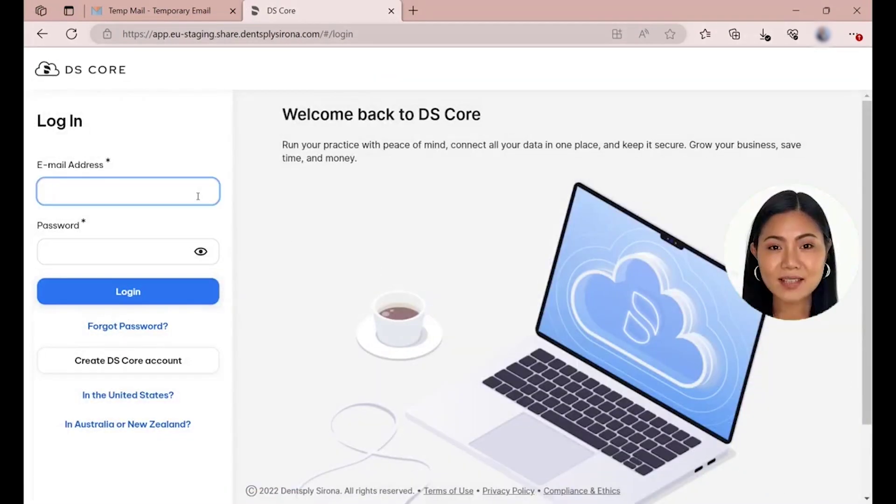
{"action": "left_click", "coordinate": [94, 234]}
{"action": "left_click", "coordinate": [62, 253]}
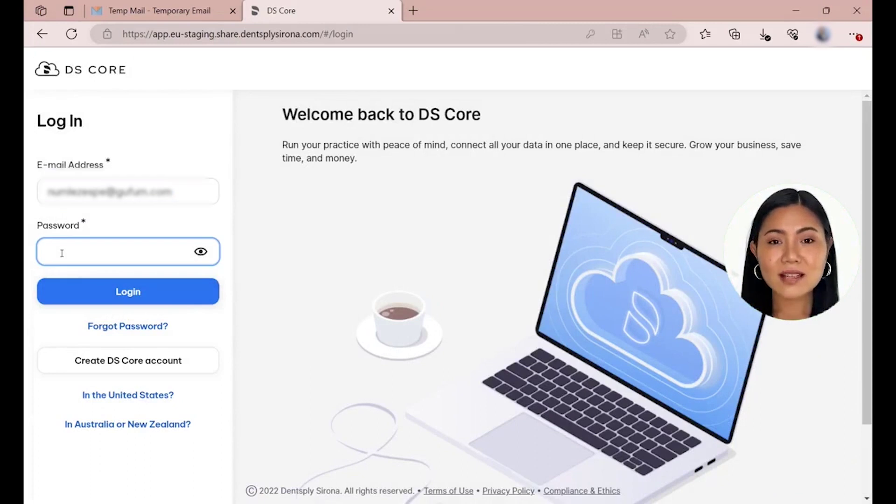
{"action": "type", "text": "*******"}
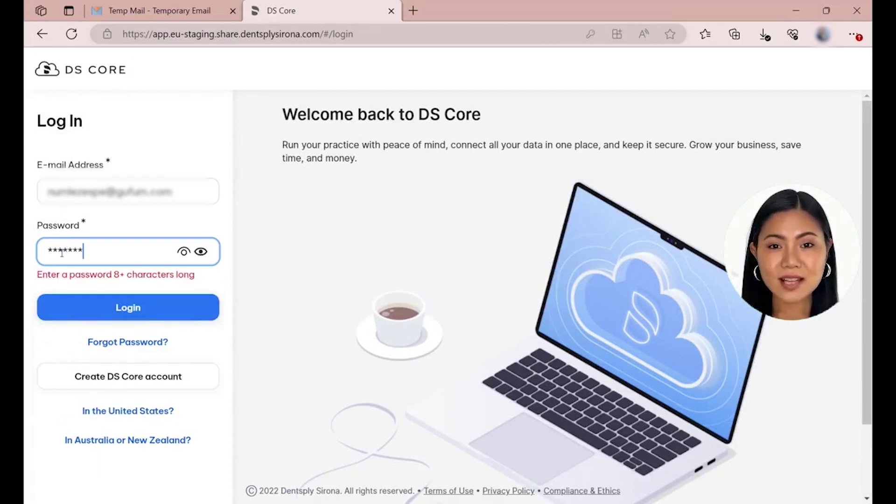
{"action": "type", "text": "***"}
{"action": "left_click", "coordinate": [120, 290]}
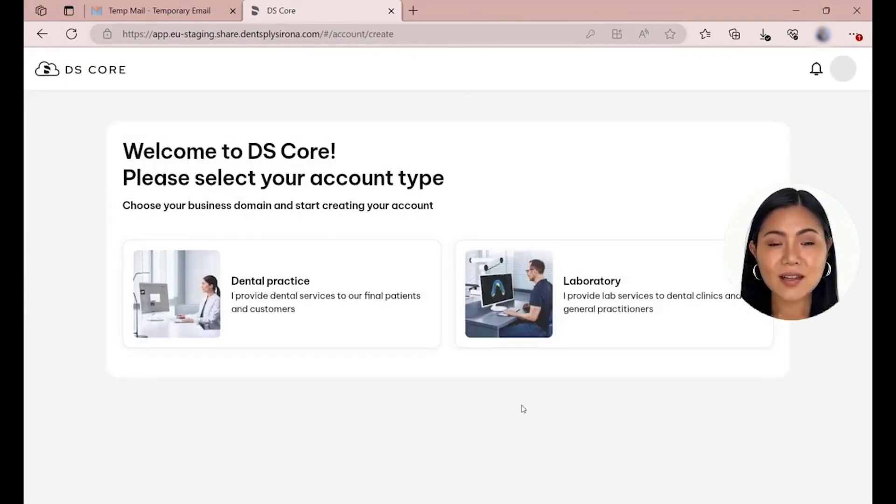
Choose the Laboratory account type, enter the owner's first and last name, and name the lab 'DS Core Dental Lab'
{"action": "left_click", "coordinate": [613, 287]}
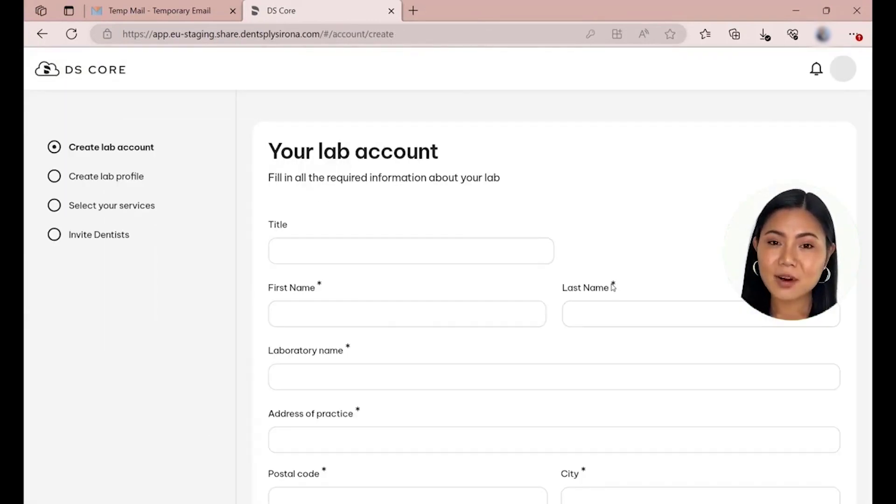
{"action": "scroll", "coordinate": [511, 282], "scroll_direction": "down", "scroll_amount": 3}
{"action": "left_click", "coordinate": [356, 240]}
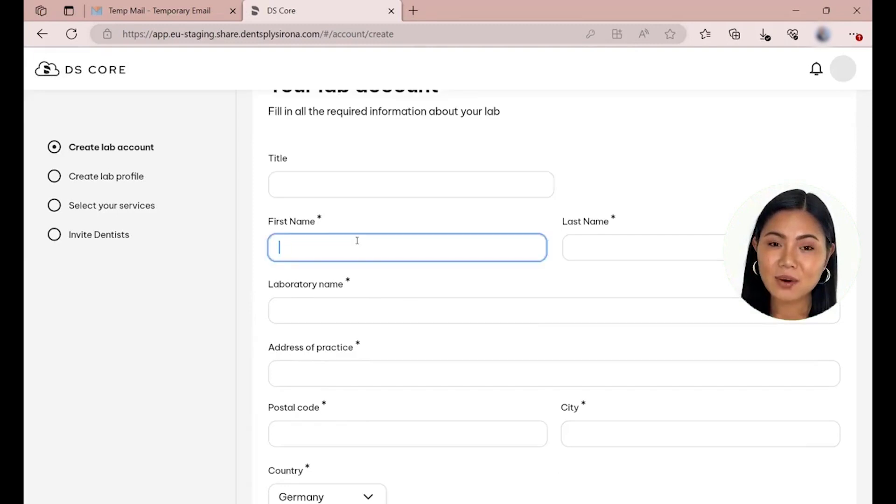
{"action": "type", "text": "DS"}
{"action": "key", "text": "Tab"}
{"action": "type", "text": "Core"}
{"action": "left_click", "coordinate": [514, 241]}
{"action": "type", "text": "DS"}
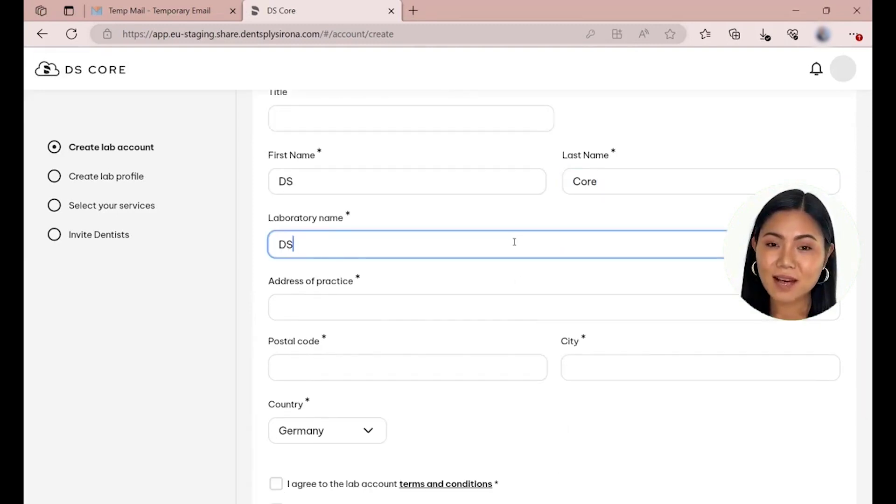
{"action": "type", "text": " Core Dental Labo"}
{"action": "key", "text": "BackSpace"}
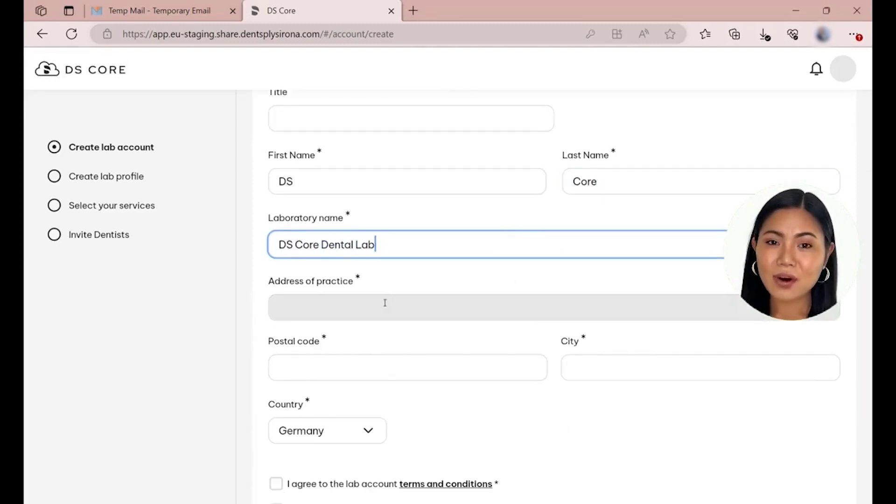
Enter the lab's street address, postal code and city
{"action": "left_click", "coordinate": [385, 302]}
{"action": "type", "text": "Fabrikstraße 31"}
{"action": "left_click", "coordinate": [376, 360]}
{"action": "type", "text": "646"}
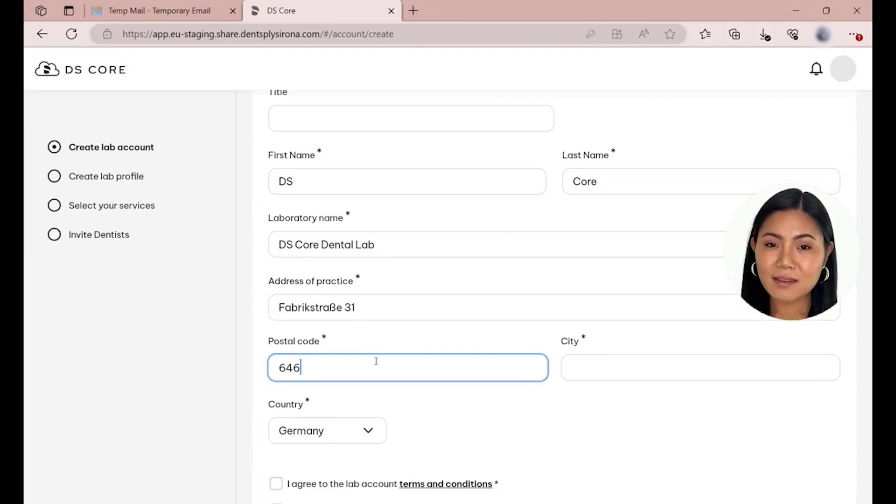
{"action": "type", "text": "25"}
{"action": "key", "text": "Tab"}
{"action": "type", "text": "Bensheim"}
Accept the terms, ownership confirmation and information consent, then submit the lab account
{"action": "scroll", "coordinate": [376, 361], "scroll_direction": "down", "scroll_amount": 3}
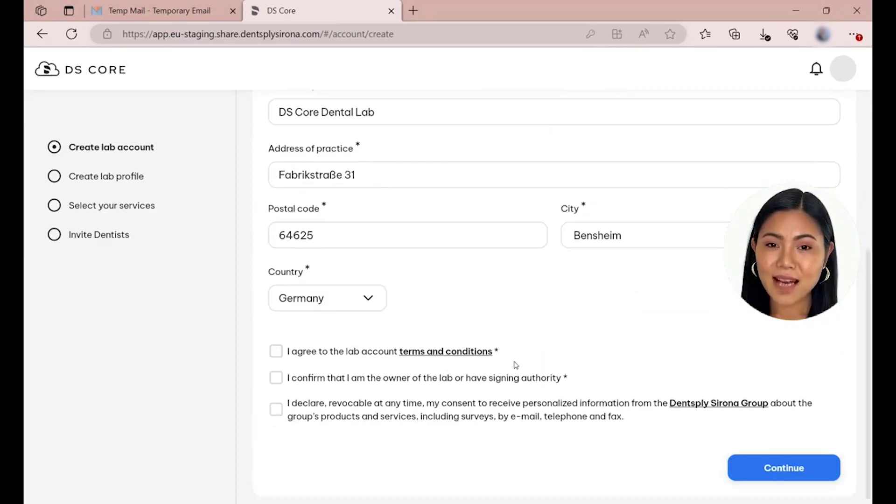
{"action": "left_click", "coordinate": [276, 353]}
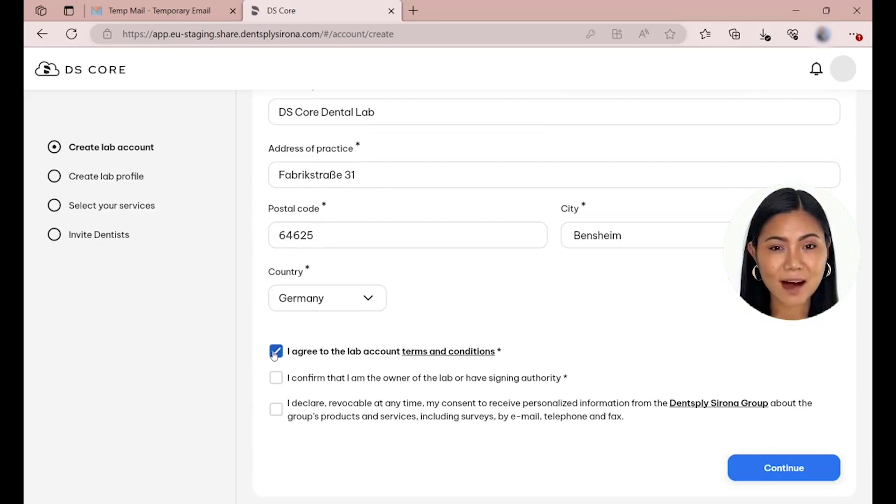
{"action": "left_click", "coordinate": [275, 379]}
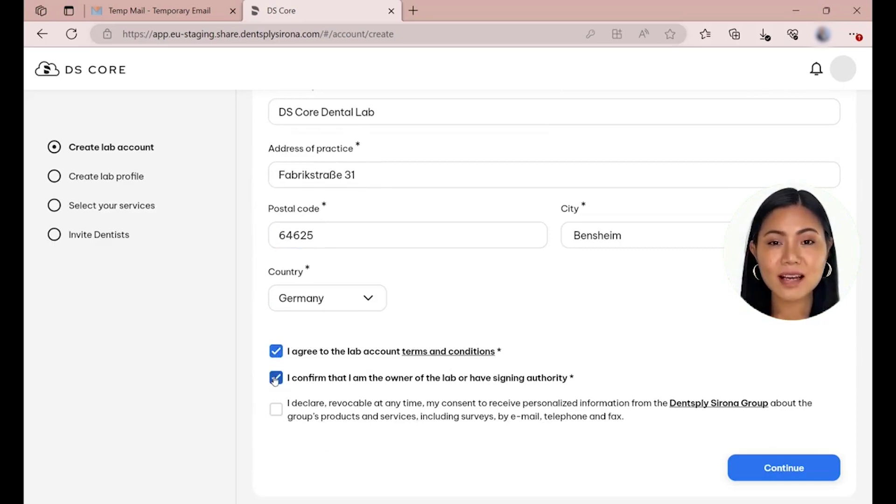
{"action": "left_click", "coordinate": [277, 411]}
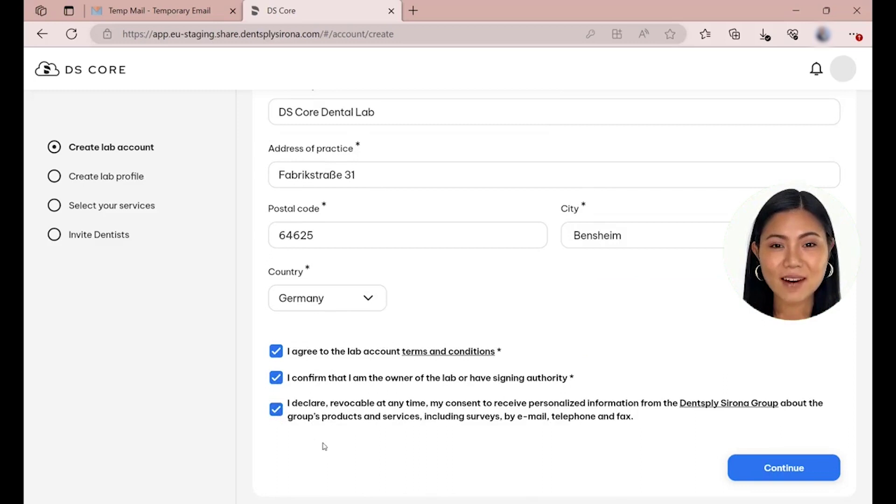
{"action": "left_click", "coordinate": [806, 471]}
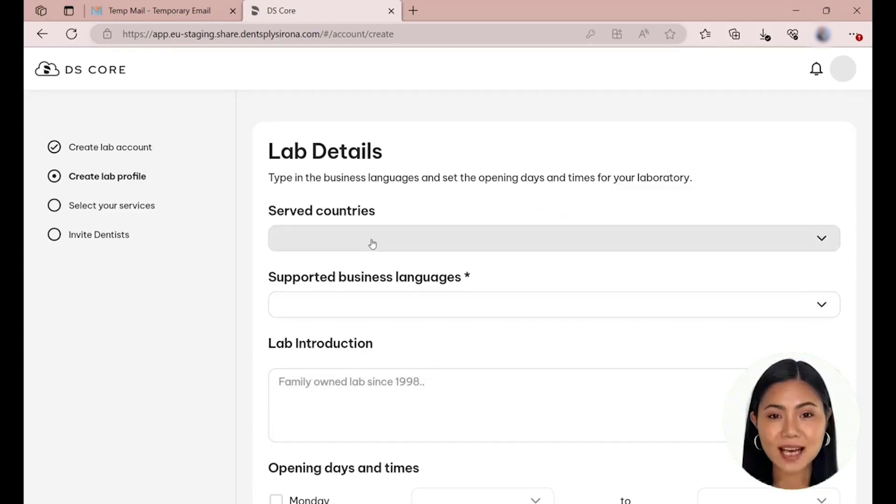
Set the served countries to Austria, Germany and Switzerland
{"action": "left_click", "coordinate": [372, 243]}
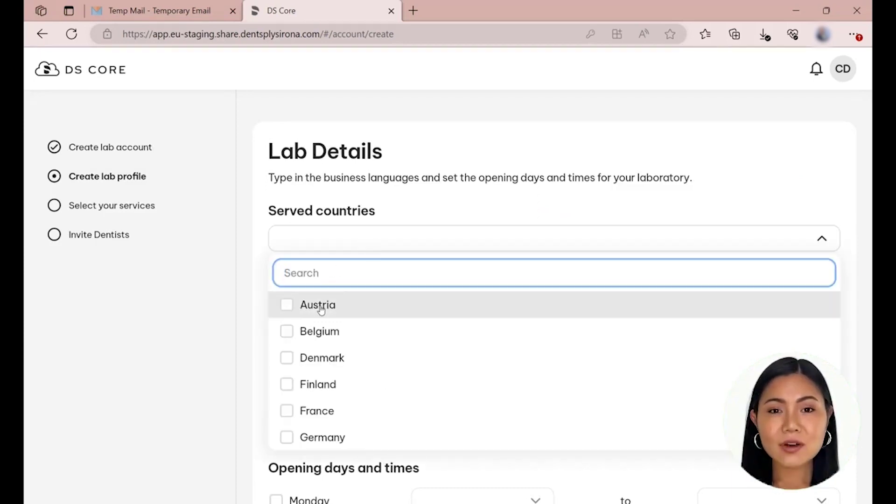
{"action": "left_click", "coordinate": [321, 305]}
{"action": "scroll", "coordinate": [320, 314], "scroll_direction": "down", "scroll_amount": 1}
{"action": "left_click", "coordinate": [322, 371]}
{"action": "scroll", "coordinate": [358, 355], "scroll_direction": "down", "scroll_amount": 2}
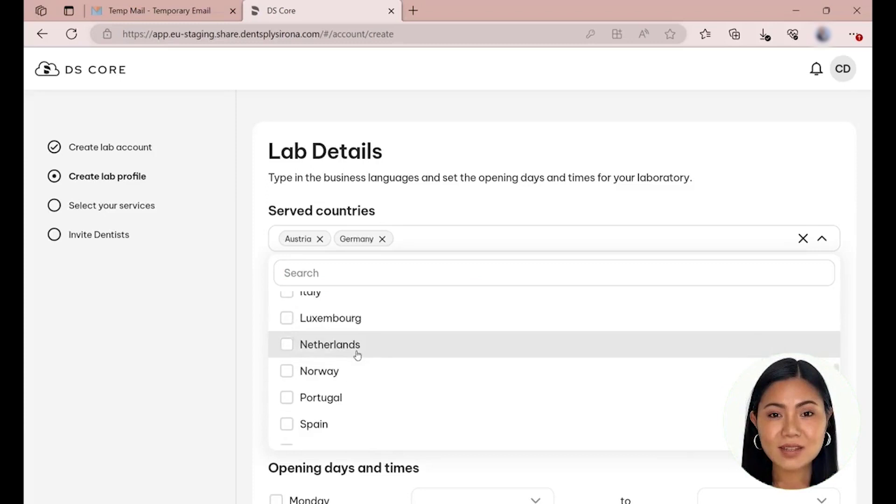
{"action": "scroll", "coordinate": [357, 369], "scroll_direction": "down", "scroll_amount": 2}
{"action": "left_click", "coordinate": [356, 409]}
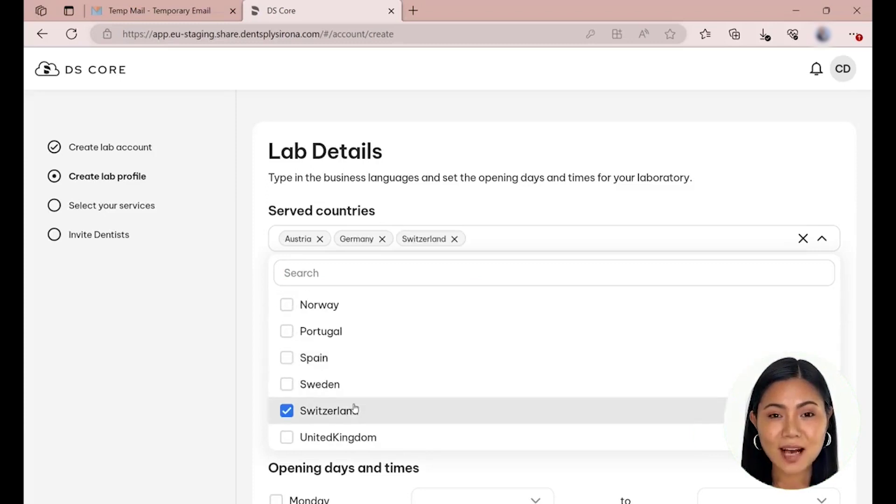
{"action": "left_click", "coordinate": [243, 303]}
Set the supported business languages to English and German
{"action": "scroll", "coordinate": [244, 303], "scroll_direction": "down", "scroll_amount": 1}
{"action": "left_click", "coordinate": [339, 250]}
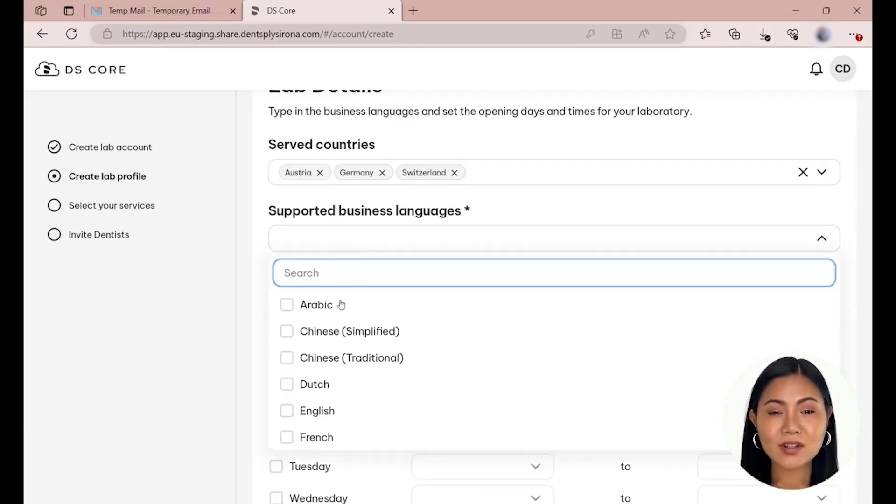
{"action": "scroll", "coordinate": [345, 345], "scroll_direction": "down", "scroll_amount": 2}
{"action": "left_click", "coordinate": [347, 357]}
{"action": "left_click", "coordinate": [343, 398]}
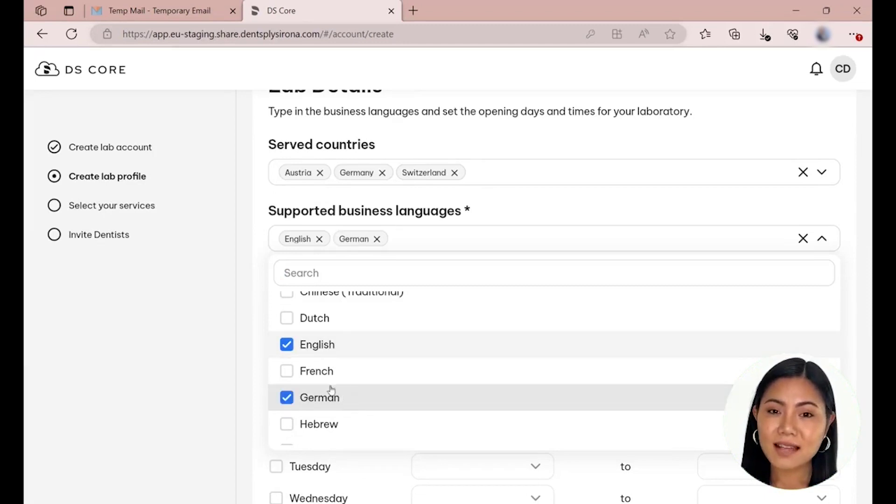
{"action": "left_click", "coordinate": [252, 348]}
{"action": "scroll", "coordinate": [252, 346], "scroll_direction": "down", "scroll_amount": 1}
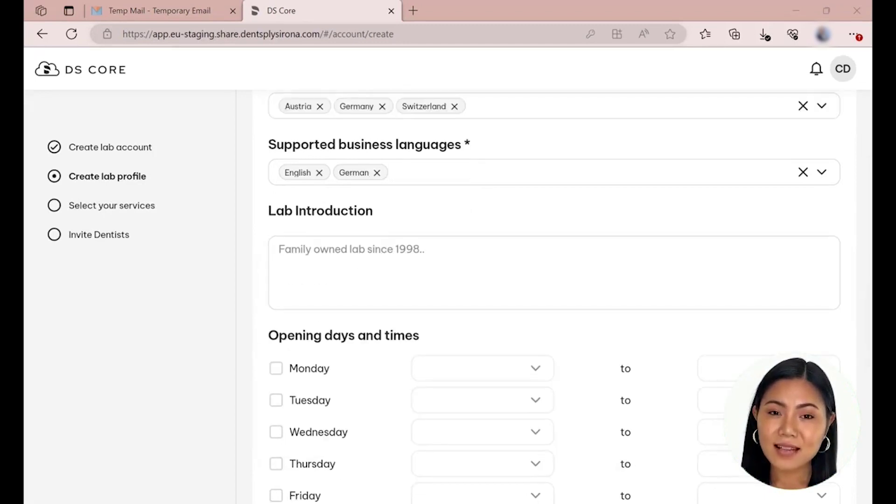
Paste the prepared welcome paragraph into Lab Introduction
{"action": "left_click", "coordinate": [415, 265]}
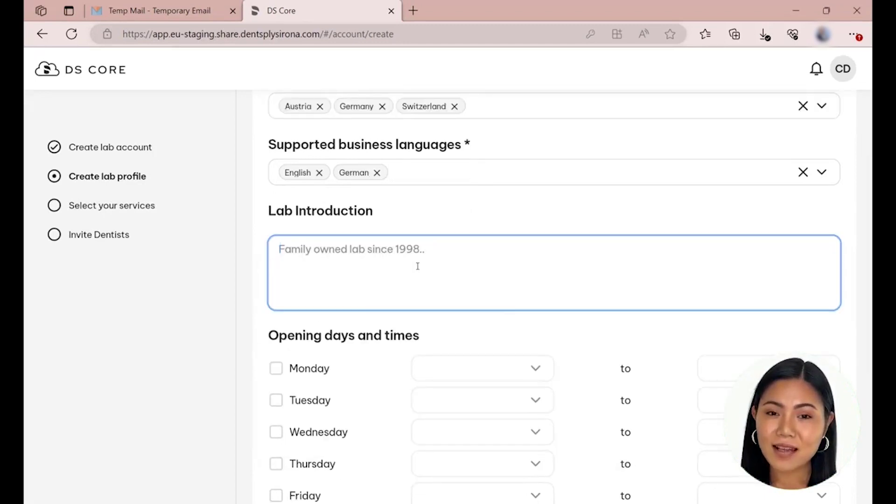
{"action": "type", "text": "Welcome to our Lab, where quality restorations are crafted to make patients smile. At our lab, we combine state-of-the-art technology with the expertise of skilled dental technicians to deliver the highest quality restorations. Whether it’s a simple partial denture or a full arch restoration, our team is dedicated to ensuring you receive a quality product that meets your unique needs."}
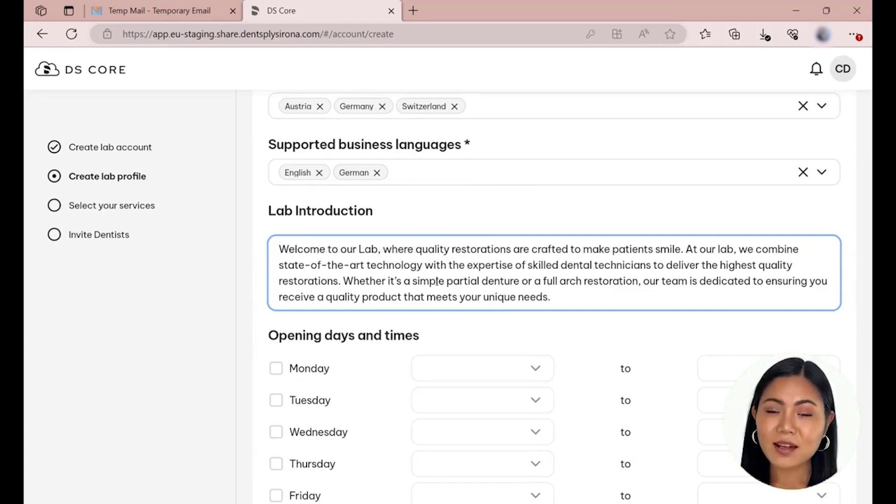
{"action": "scroll", "coordinate": [437, 281], "scroll_direction": "down", "scroll_amount": 1}
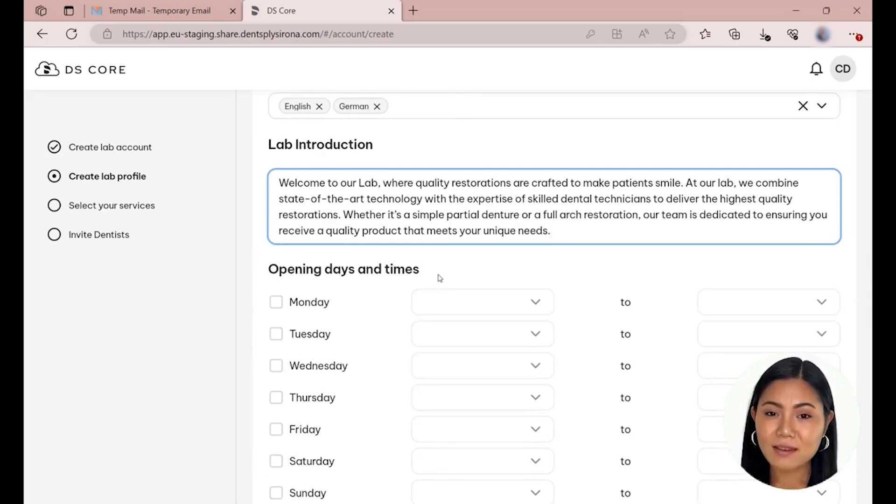
Mark Monday to Friday as opening days, set Friday's closing time to 16:00, and submit the profile
{"action": "scroll", "coordinate": [448, 266], "scroll_direction": "down", "scroll_amount": 2}
{"action": "left_click", "coordinate": [276, 169]}
{"action": "left_click", "coordinate": [276, 201]}
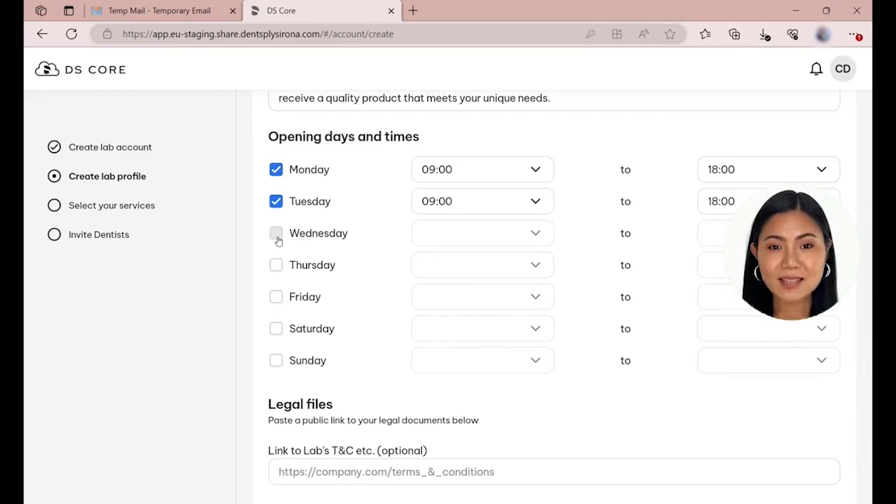
{"action": "left_click", "coordinate": [276, 233]}
{"action": "left_click", "coordinate": [276, 265]}
{"action": "left_click", "coordinate": [276, 296]}
{"action": "left_click", "coordinate": [714, 297]}
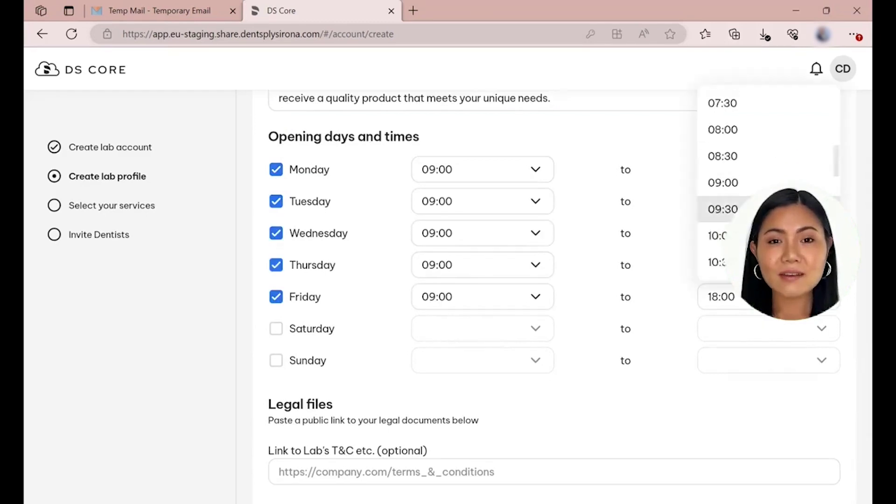
{"action": "scroll", "coordinate": [747, 209], "scroll_direction": "down", "scroll_amount": 8}
{"action": "left_click", "coordinate": [723, 156]}
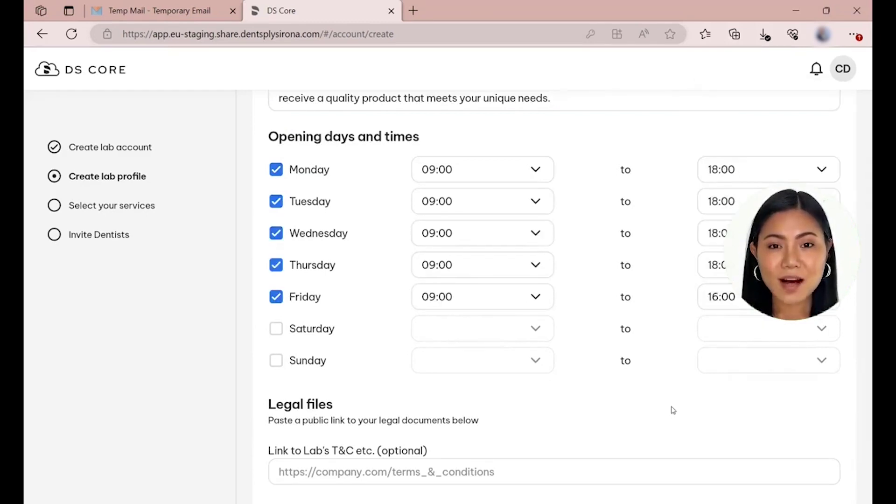
{"action": "scroll", "coordinate": [672, 411], "scroll_direction": "down", "scroll_amount": 1}
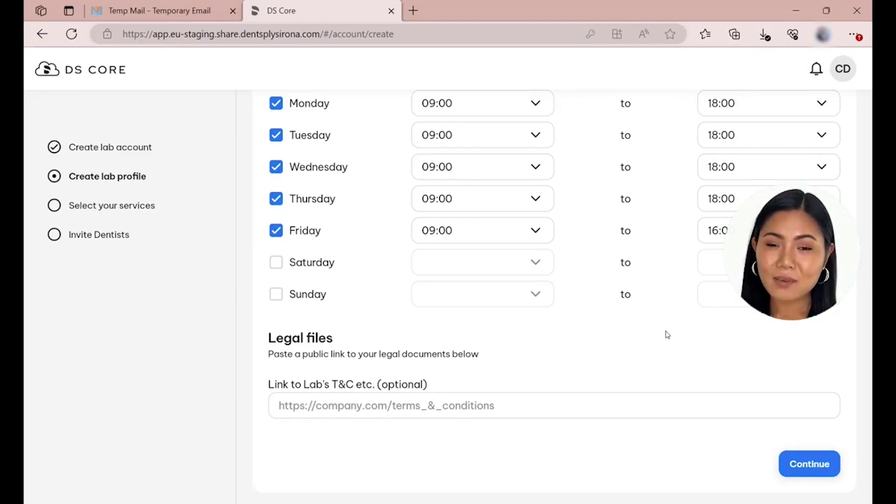
{"action": "left_click", "coordinate": [792, 467]}
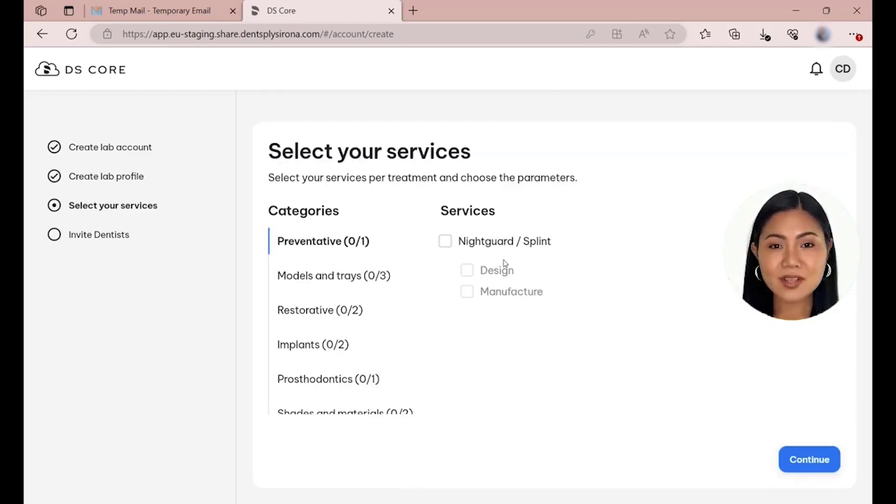
Offer Nightguard/Splint, solid models, custom trays, thermoforming models, and temporary and final restorations
{"action": "left_click", "coordinate": [446, 241]}
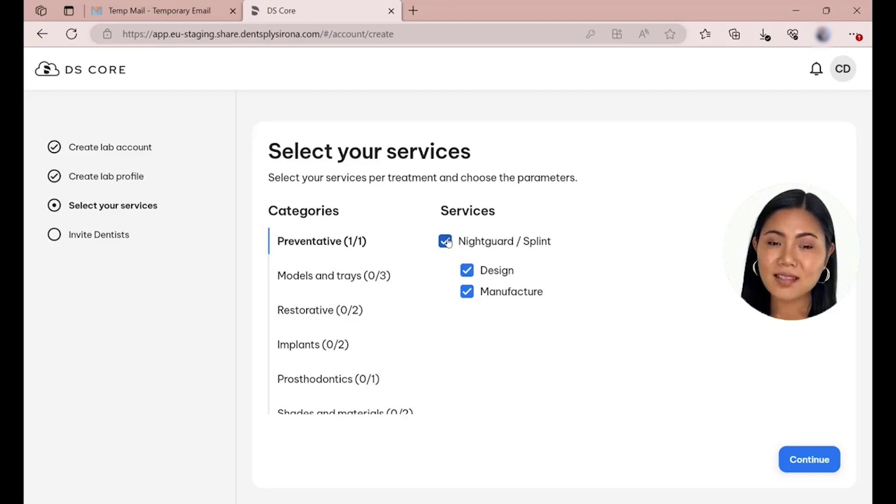
{"action": "left_click", "coordinate": [333, 275]}
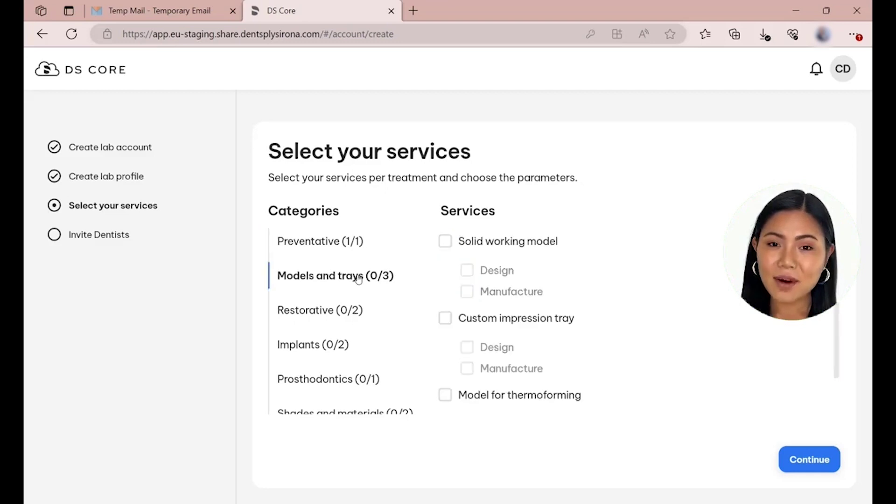
{"action": "left_click", "coordinate": [444, 242]}
{"action": "scroll", "coordinate": [444, 280], "scroll_direction": "down", "scroll_amount": 1}
{"action": "left_click", "coordinate": [444, 274]}
{"action": "left_click", "coordinate": [444, 351]}
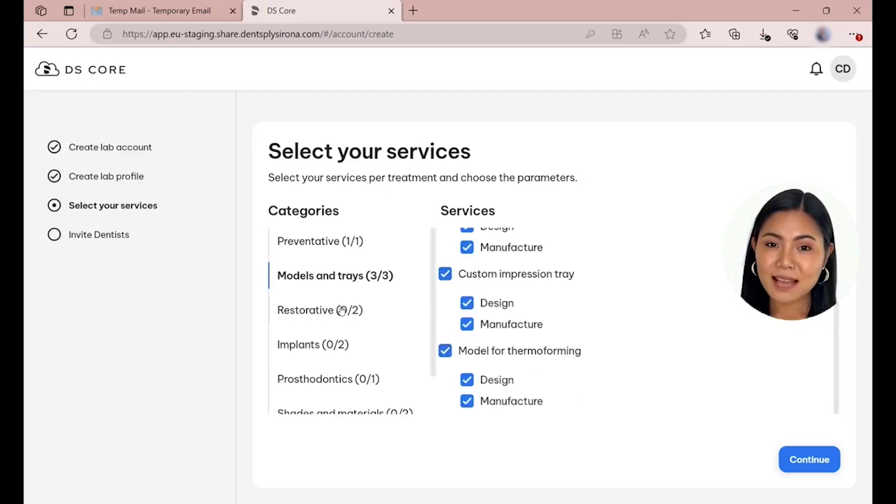
{"action": "left_click", "coordinate": [320, 310]}
{"action": "left_click", "coordinate": [445, 241]}
{"action": "left_click", "coordinate": [445, 317]}
Offer implant-based restorations with cemented and screw retained abutments, excluding Gold-shaded titanium
{"action": "left_click", "coordinate": [342, 345]}
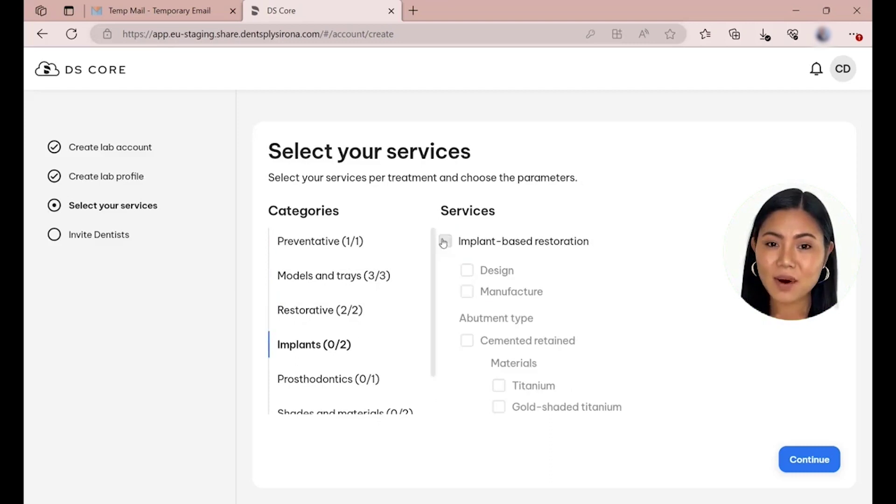
{"action": "left_click", "coordinate": [444, 242]}
{"action": "scroll", "coordinate": [444, 250], "scroll_direction": "down", "scroll_amount": 1}
{"action": "left_click", "coordinate": [466, 276]}
{"action": "scroll", "coordinate": [503, 280], "scroll_direction": "down", "scroll_amount": 1}
{"action": "left_click", "coordinate": [500, 276]}
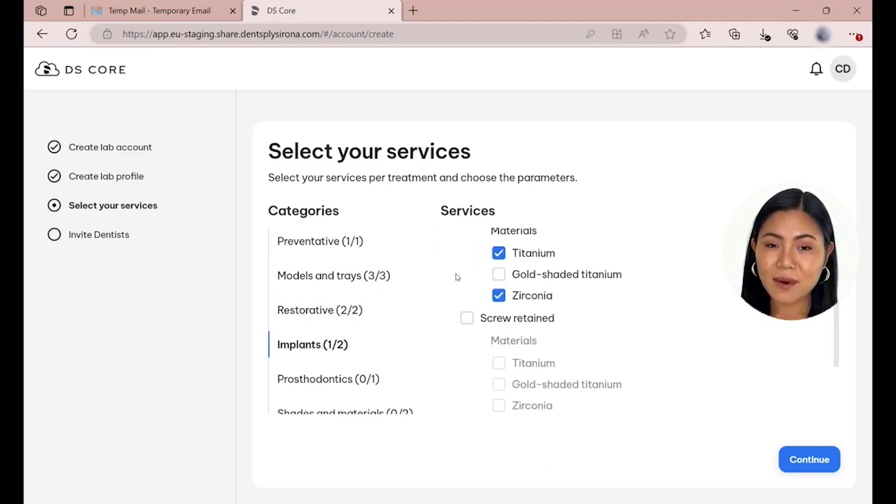
{"action": "left_click", "coordinate": [466, 318]}
{"action": "scroll", "coordinate": [462, 303], "scroll_direction": "down", "scroll_amount": 1}
{"action": "left_click", "coordinate": [499, 318]}
{"action": "scroll", "coordinate": [474, 315], "scroll_direction": "down", "scroll_amount": 1}
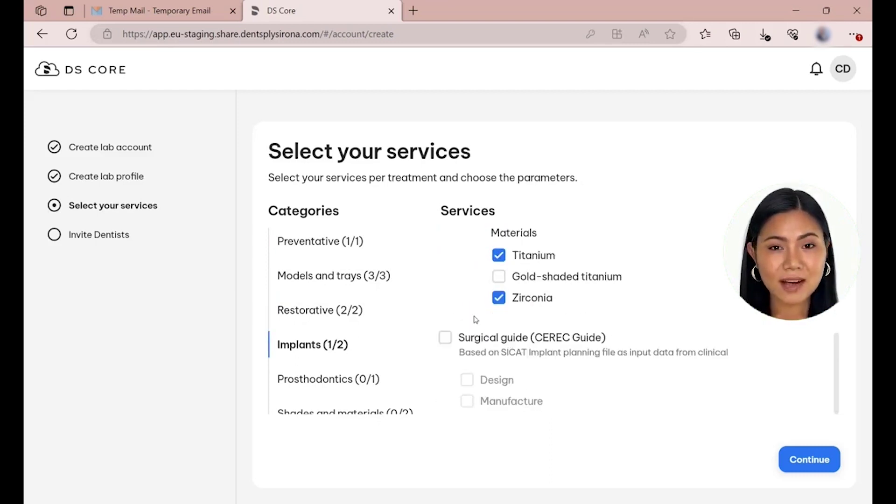
{"action": "scroll", "coordinate": [410, 347], "scroll_direction": "down", "scroll_amount": 1}
Add Copy/Reference Denture, all shade guides and material classes, and inLab, 3shape and Exocad CAD, then submit
{"action": "left_click", "coordinate": [338, 334]}
{"action": "left_click", "coordinate": [445, 241]}
{"action": "left_click", "coordinate": [345, 367]}
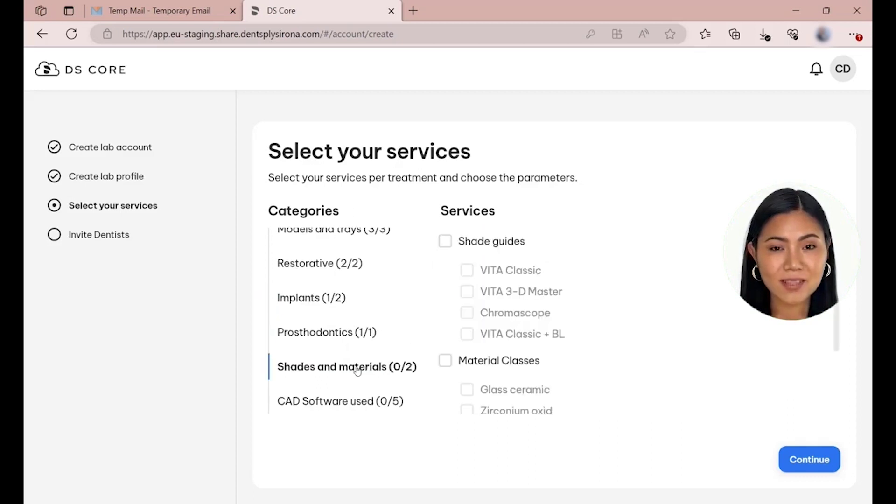
{"action": "left_click", "coordinate": [445, 241]}
{"action": "scroll", "coordinate": [444, 252], "scroll_direction": "down", "scroll_amount": 1}
{"action": "left_click", "coordinate": [445, 294]}
{"action": "scroll", "coordinate": [447, 297], "scroll_direction": "down", "scroll_amount": 1}
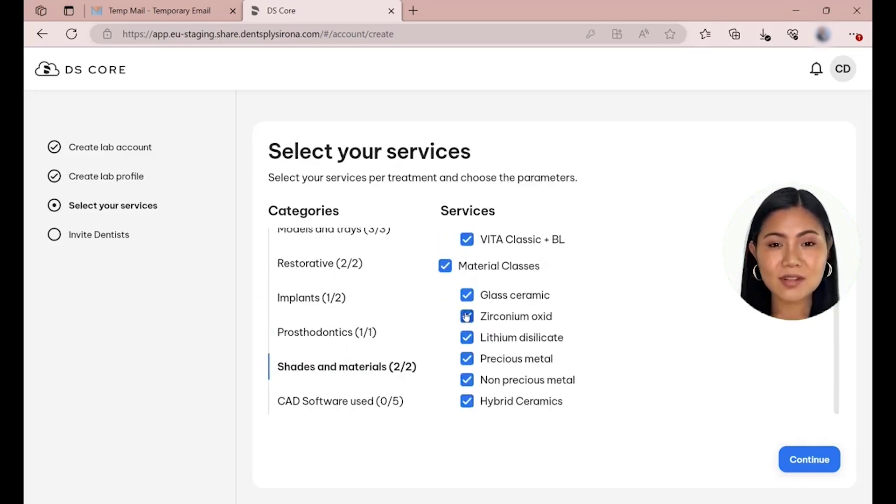
{"action": "left_click", "coordinate": [420, 406]}
{"action": "left_click", "coordinate": [445, 241]}
{"action": "left_click", "coordinate": [446, 268]}
{"action": "left_click", "coordinate": [445, 294]}
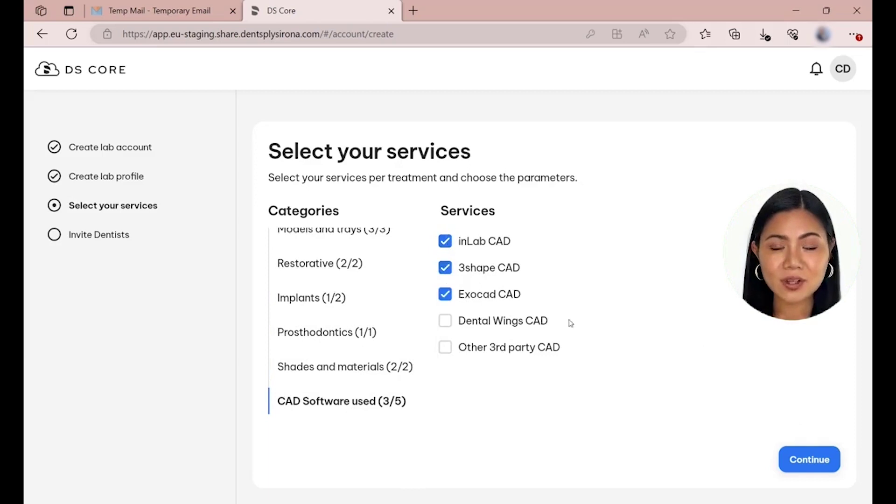
{"action": "left_click", "coordinate": [820, 461]}
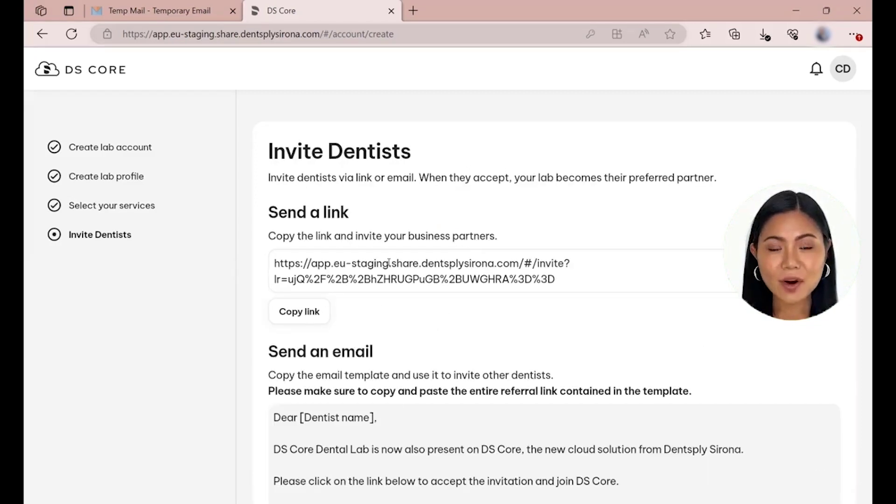
Review the invite link and the full invitation e-mail template by selecting their text
{"action": "left_click_drag", "start_coordinate": [572, 279], "coordinate": [266, 257]}
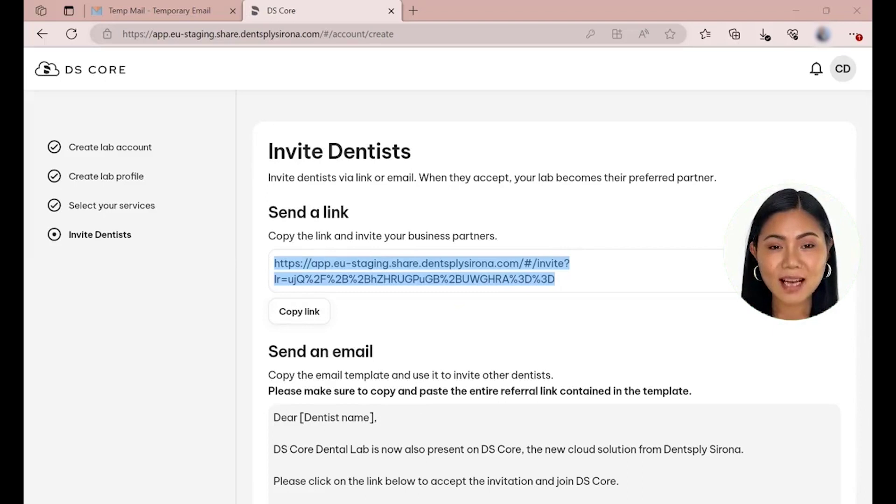
{"action": "scroll", "coordinate": [487, 337], "scroll_direction": "down", "scroll_amount": 1}
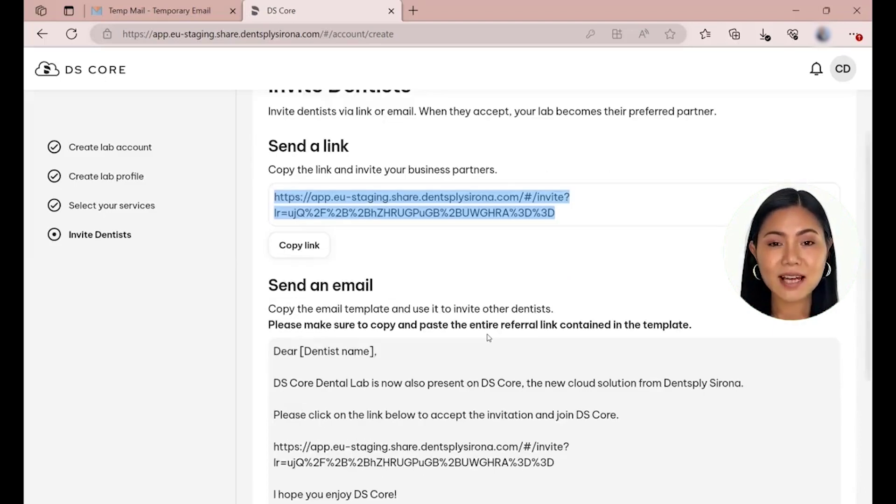
{"action": "scroll", "coordinate": [487, 337], "scroll_direction": "down", "scroll_amount": 2}
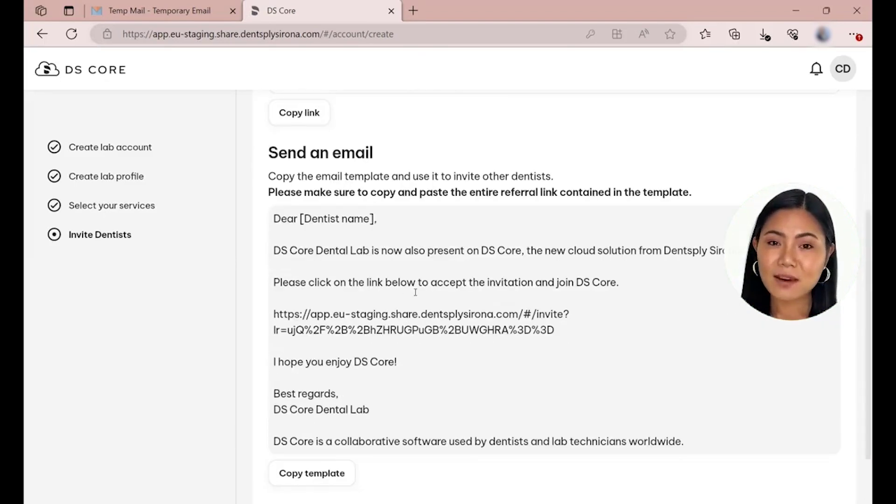
{"action": "scroll", "coordinate": [415, 292], "scroll_direction": "down", "scroll_amount": 1}
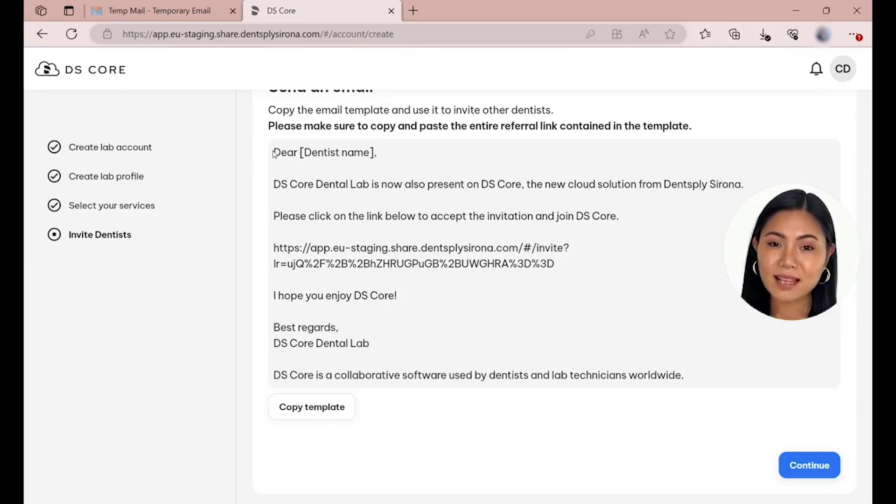
{"action": "left_click_drag", "start_coordinate": [275, 153], "coordinate": [709, 386]}
{"action": "scroll", "coordinate": [700, 280], "scroll_direction": "down", "scroll_amount": 1}
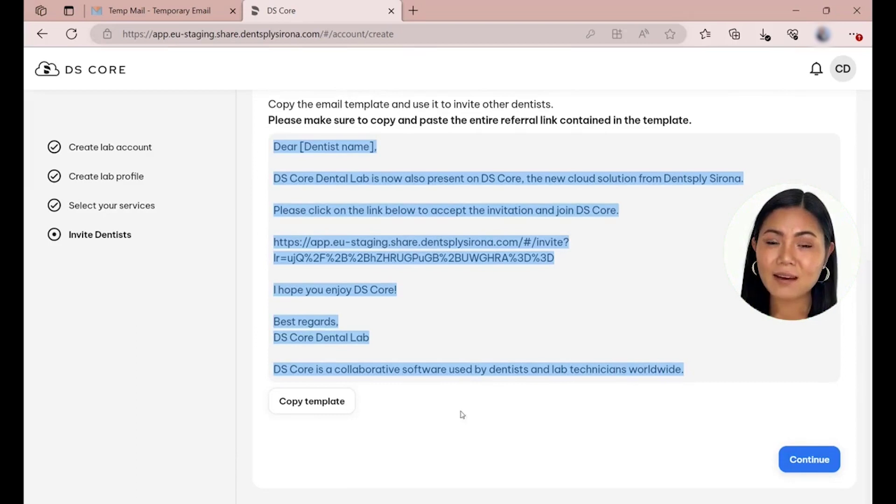
{"action": "left_click", "coordinate": [755, 351]}
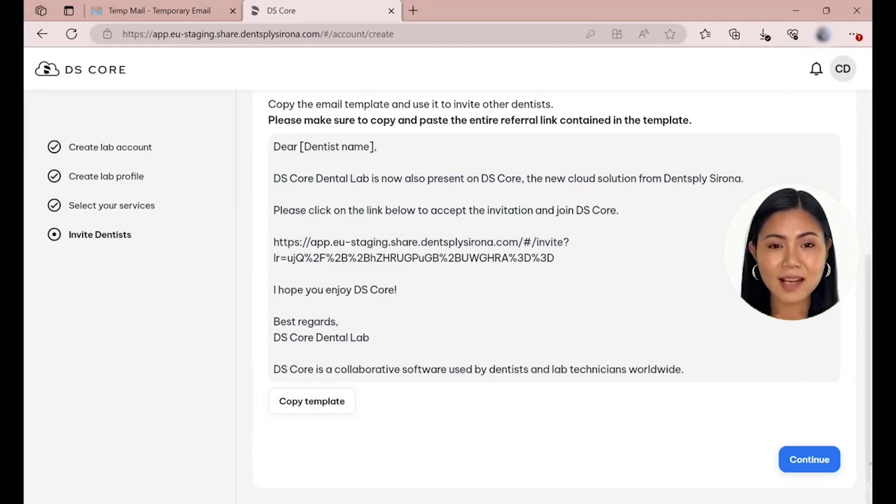
Finish onboarding, go to the dashboard, and open the CD avatar's account menu
{"action": "left_click", "coordinate": [816, 461]}
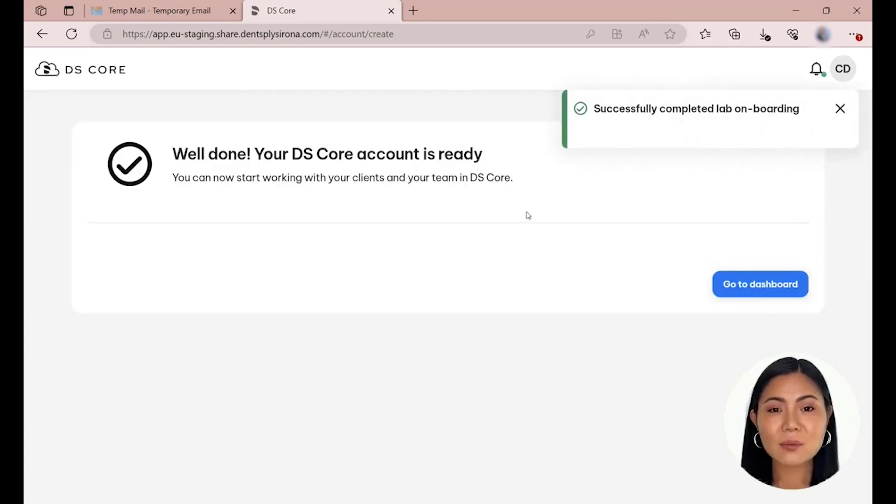
{"action": "left_click", "coordinate": [746, 287]}
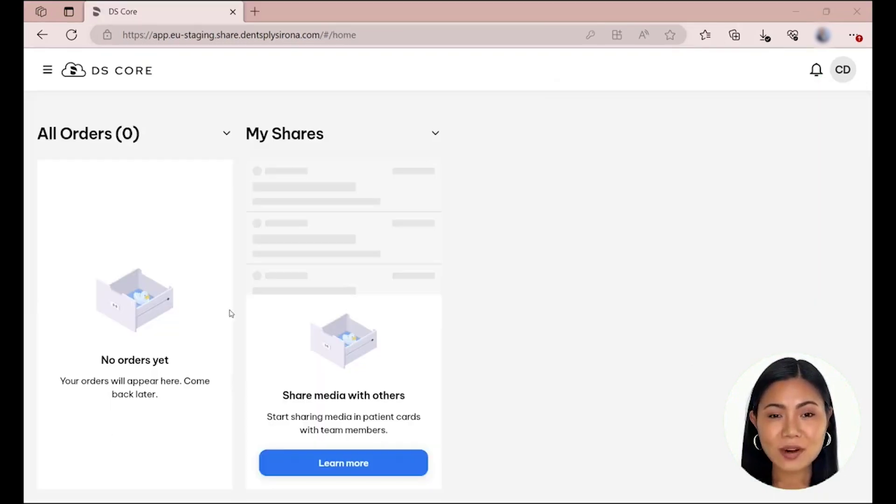
{"action": "left_click", "coordinate": [859, 81]}
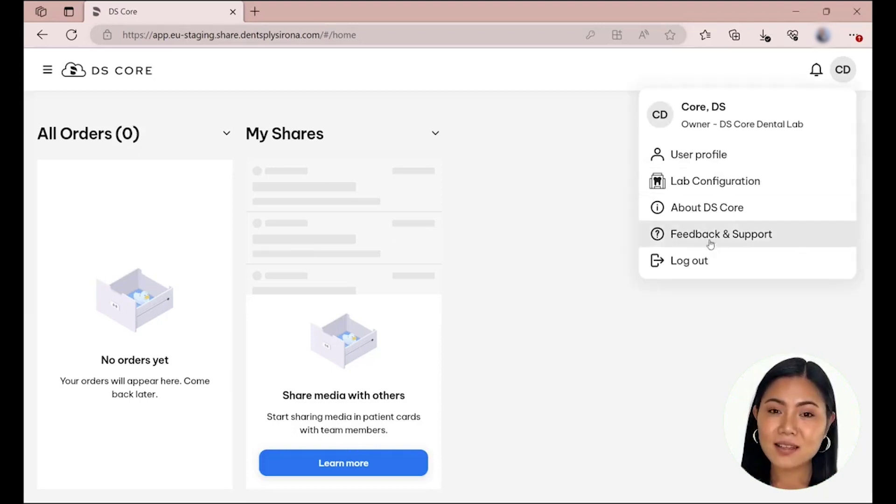